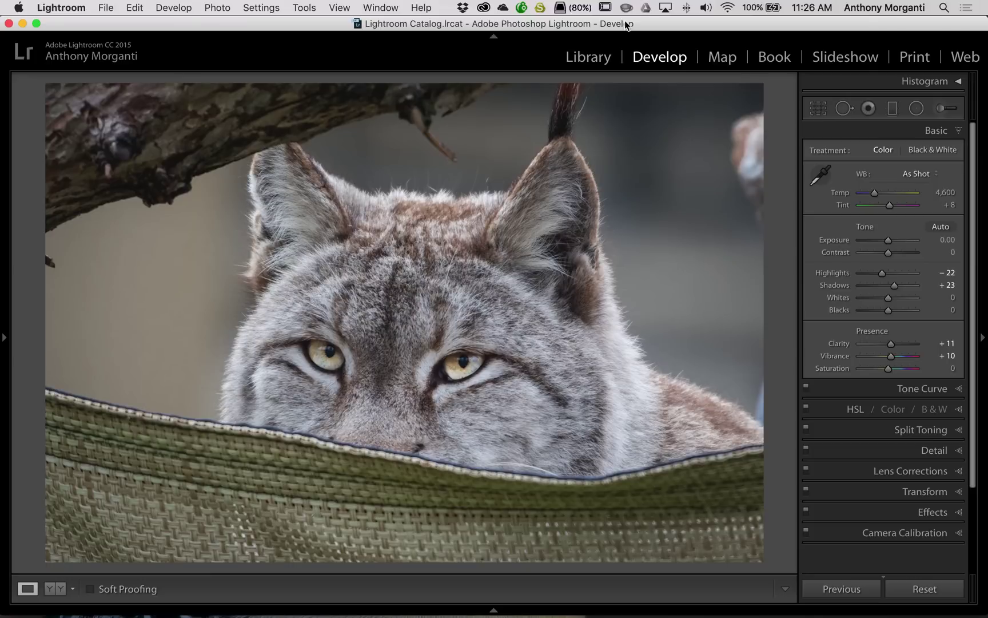
Step: Preview Whites clipping, reset Whites to 0, then auto-set the lynx photo's Whites to +43
key("alt")
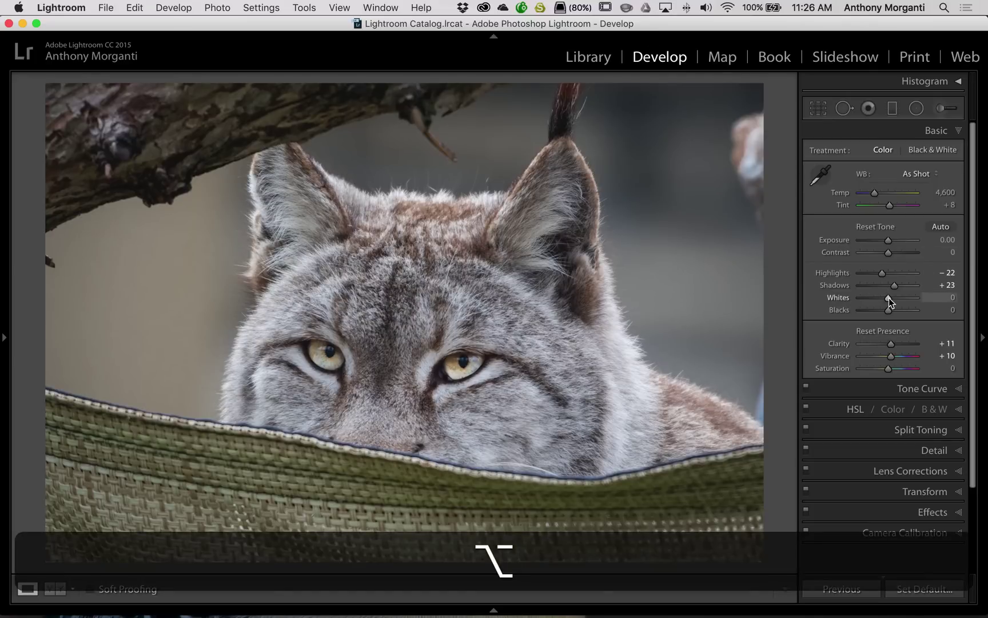
mouse_move(889, 297)
left_mouse_down()
mouse_move(908, 297)
mouse_move(898, 297)
left_mouse_up()
double_click(843, 296)
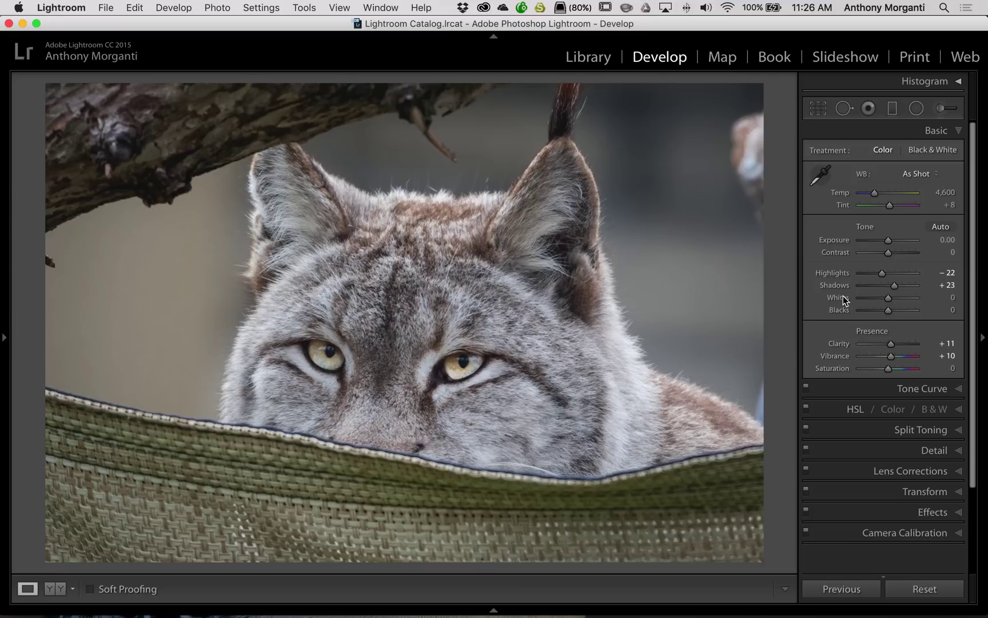
key("shift")
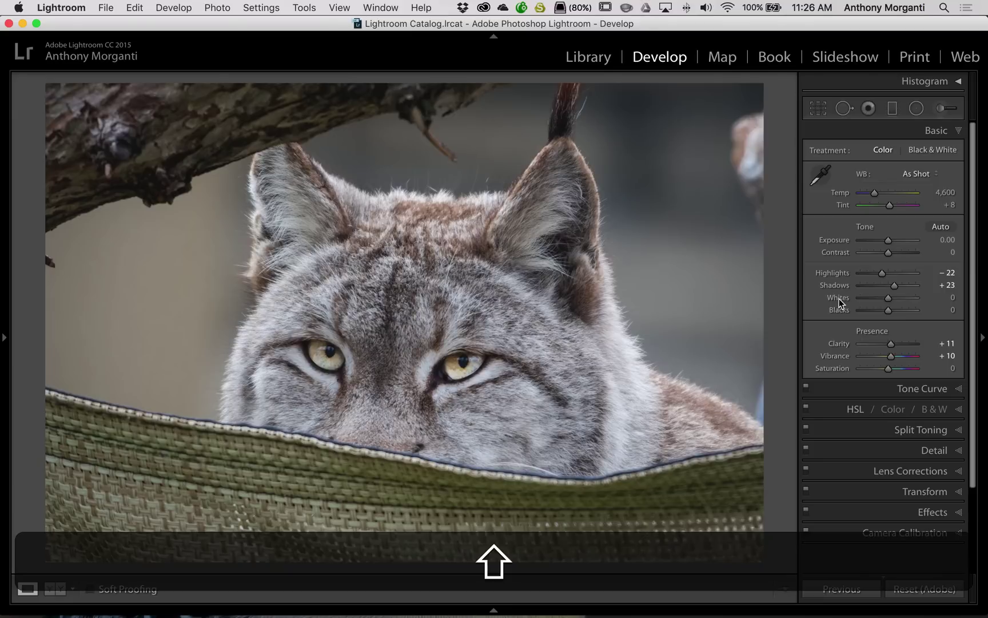
double_click(839, 302, "shift")
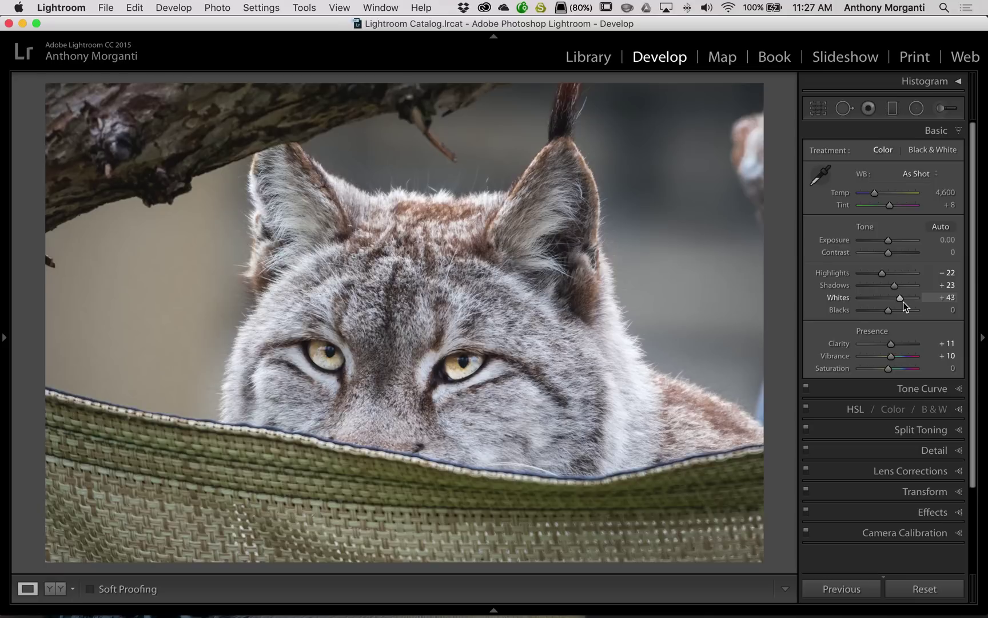
Step: Auto-set the lynx photo's Blacks to -22 and move on to the strawberries photo
key("shift")
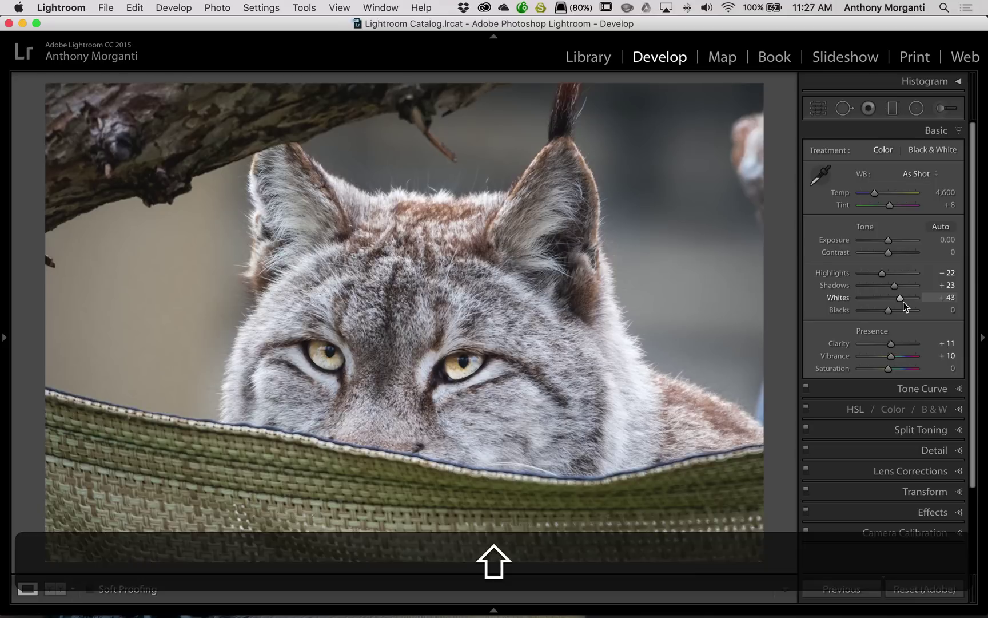
double_click(841, 309, "shift")
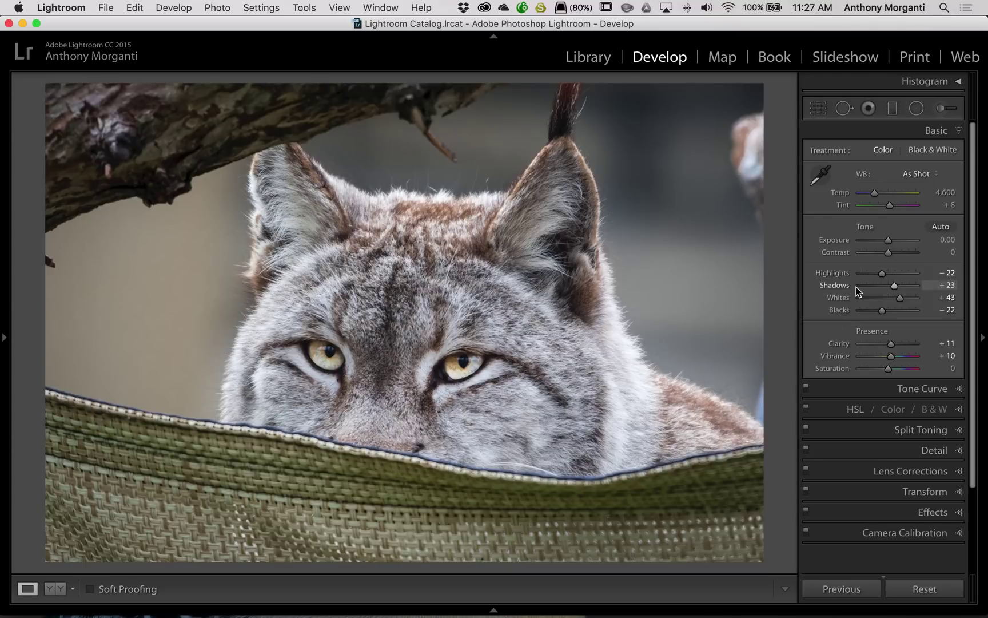
key("Right")
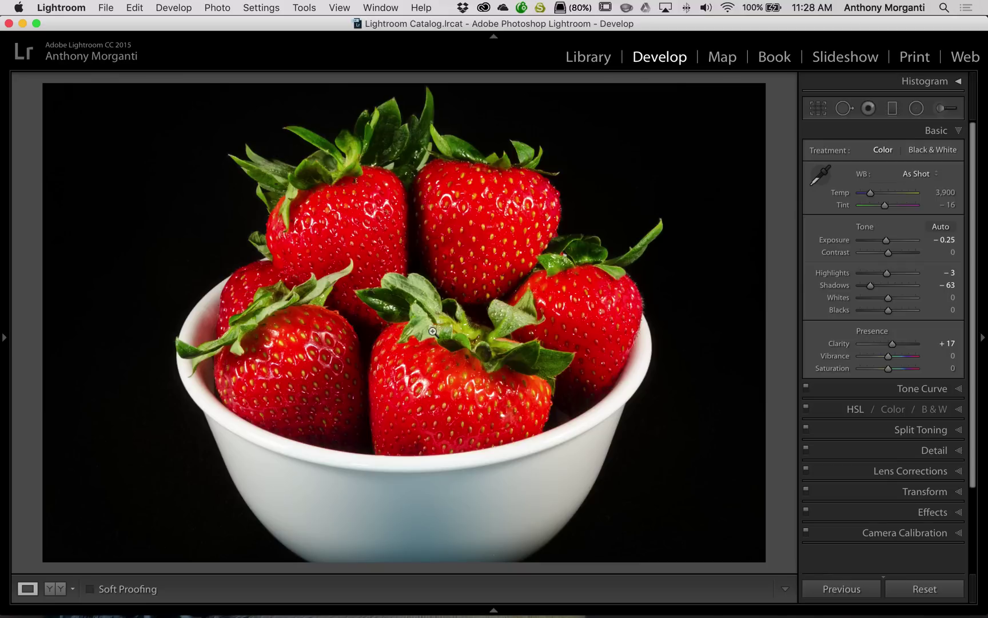
Step: Auto-set the strawberries photo's Whites to -61 and Blacks to +23
key("shift")
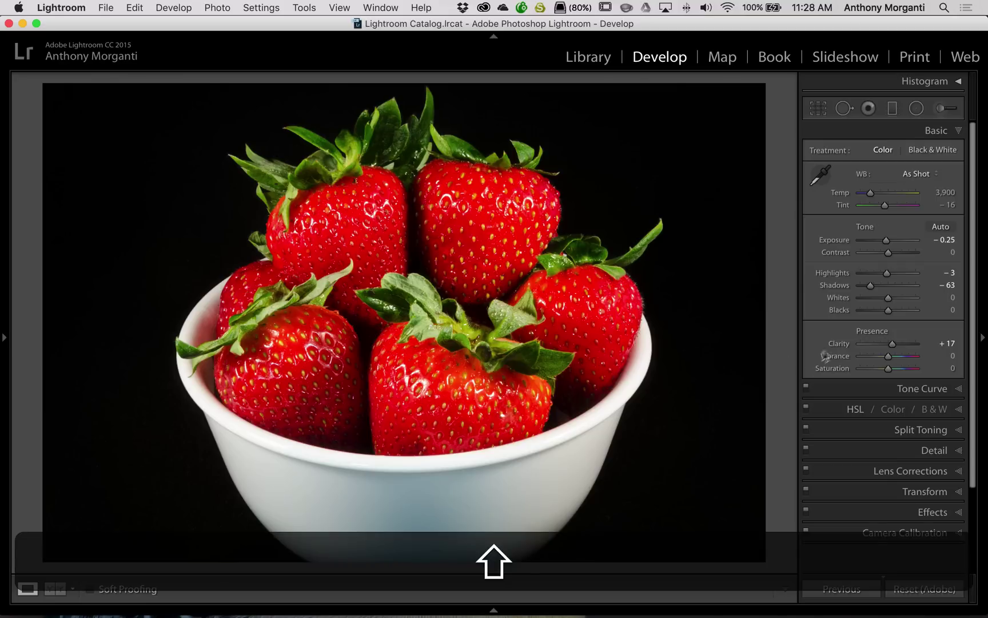
double_click(838, 299, "shift")
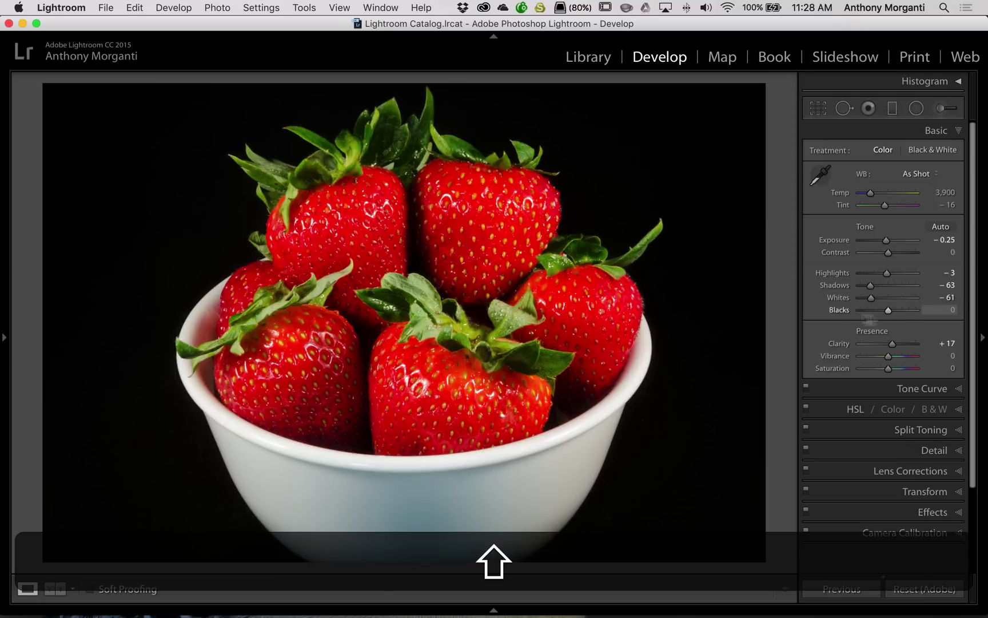
double_click(839, 311, "shift")
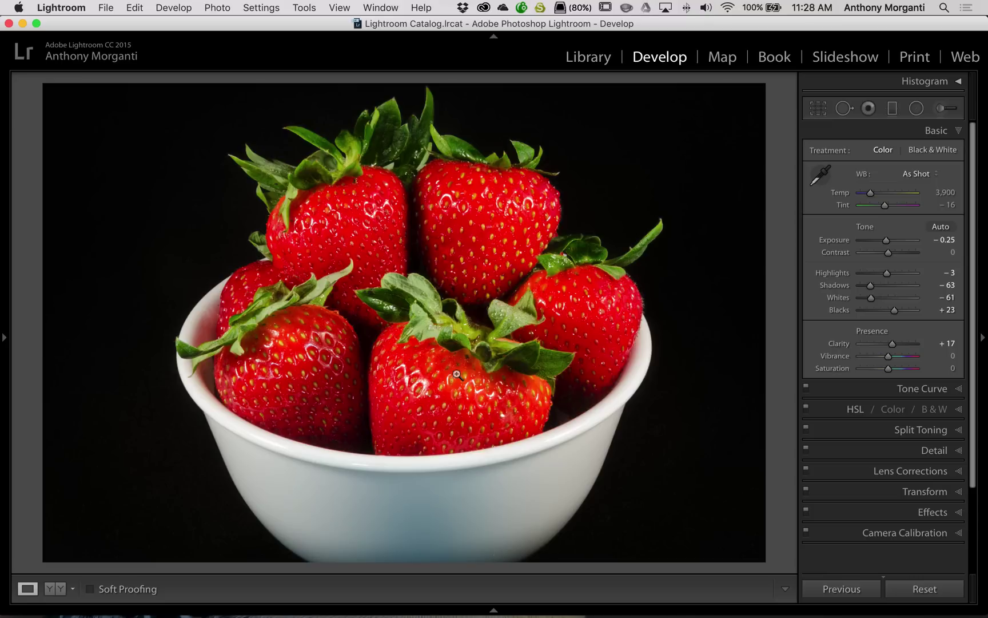
Step: Crop the strawberries photo to a close-up of the central berry
left_click(819, 109)
left_click_drag(368, 199, 524, 405)
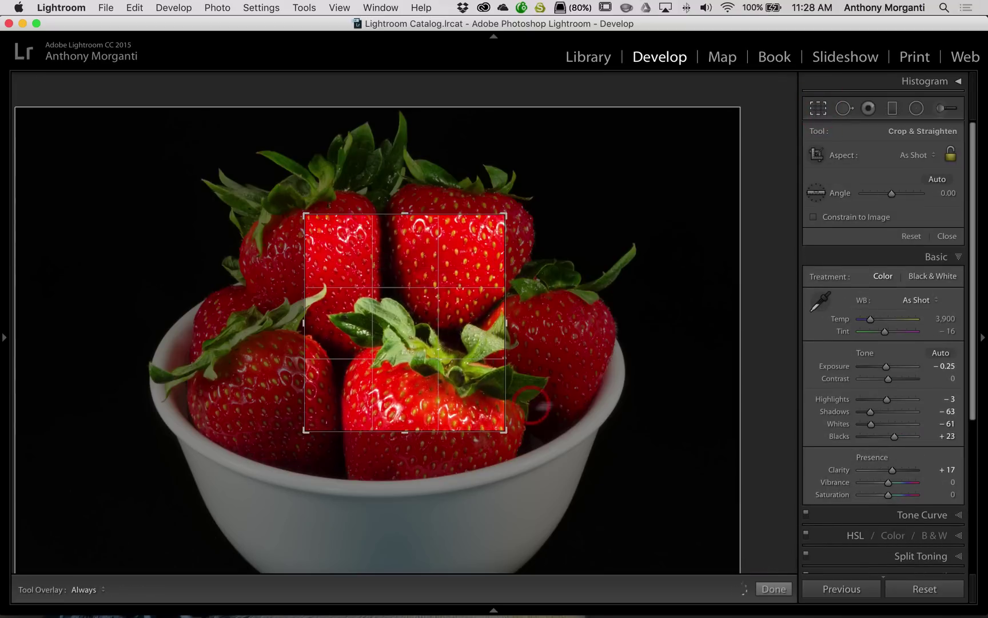
left_click(819, 109)
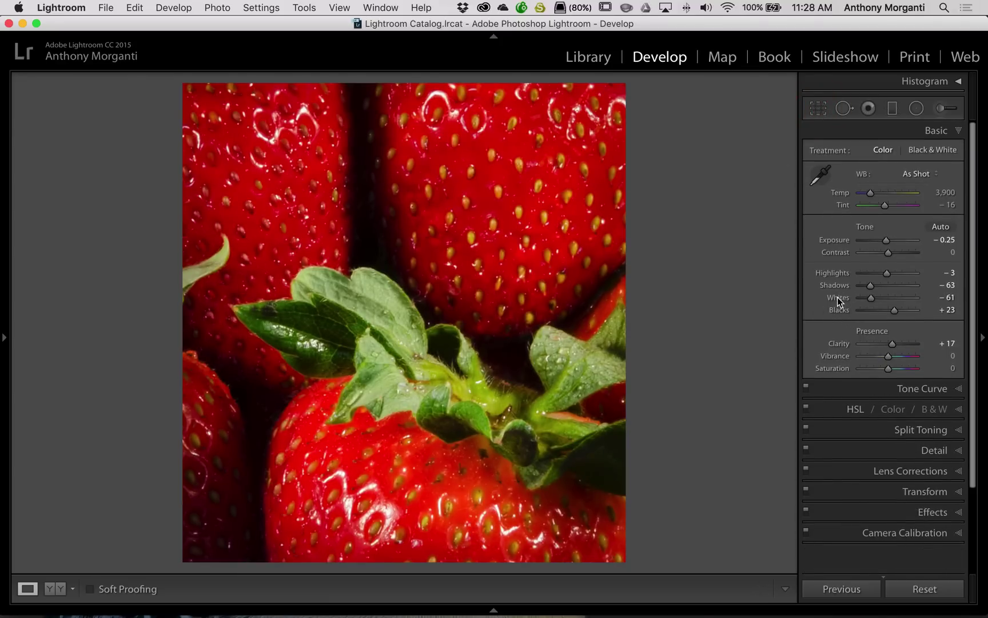
Step: Re-auto-set the close-up's Whites to -54 and Blacks to -2
key("shift")
key("shift")
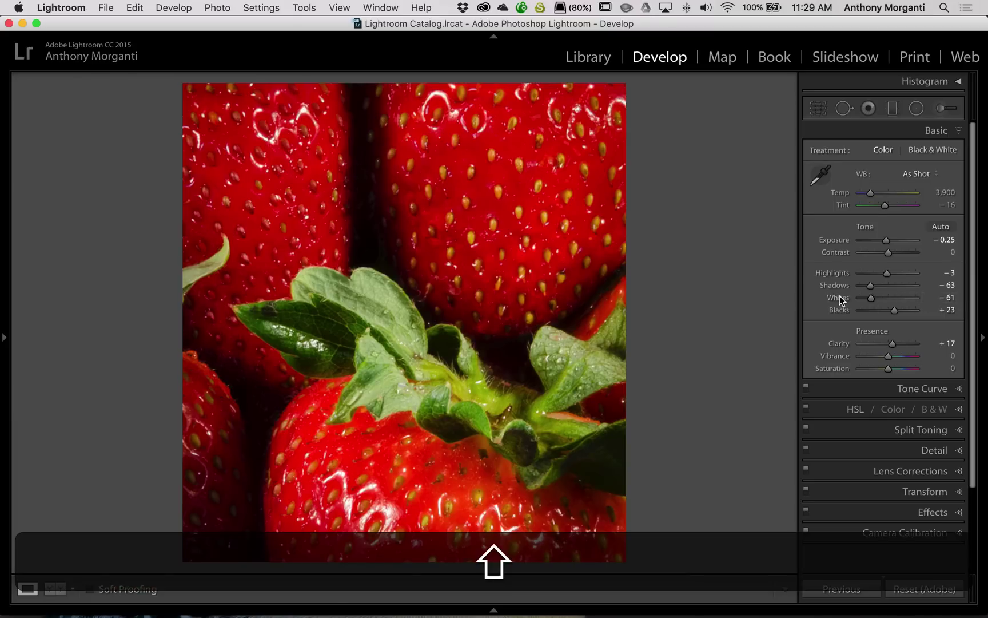
left_click_drag(840, 300, 843, 299)
left_click_drag(844, 312, 838, 311)
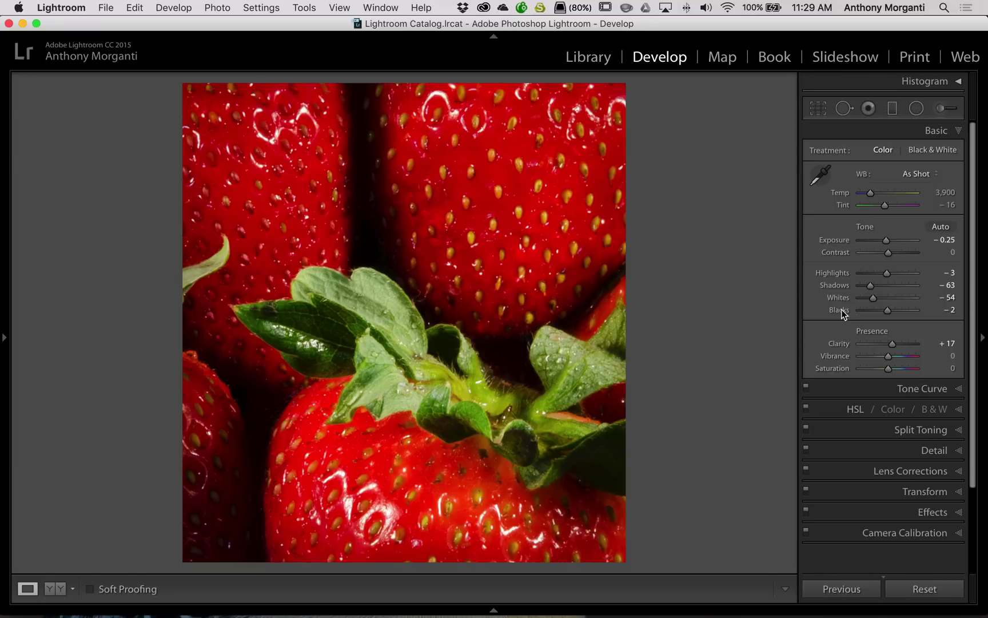
Step: Restore the strawberries photo to its full frame via Original aspect, then advance to the glasses portrait
left_click(818, 110)
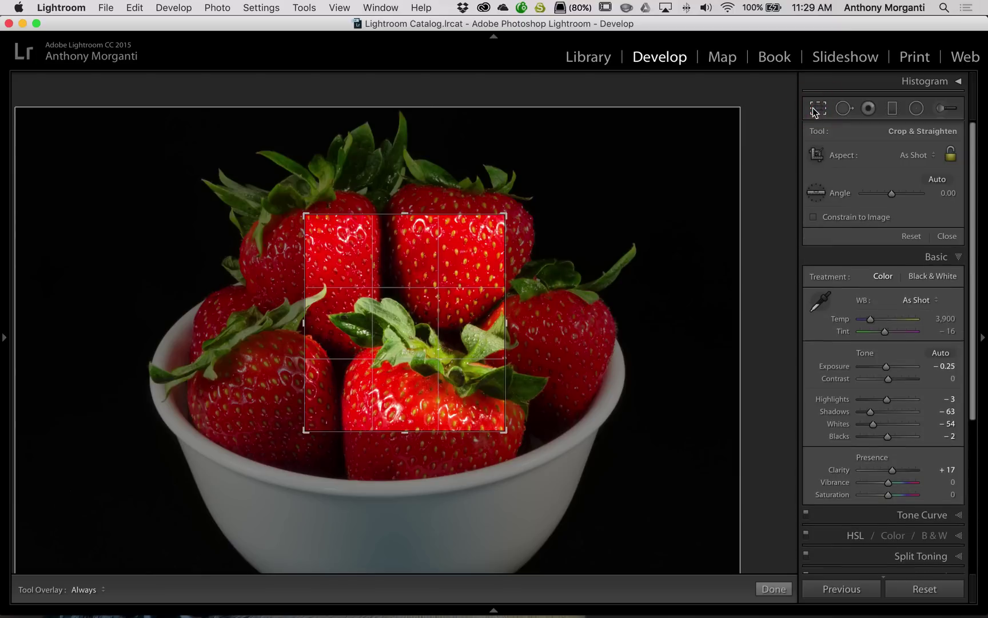
left_click(928, 159)
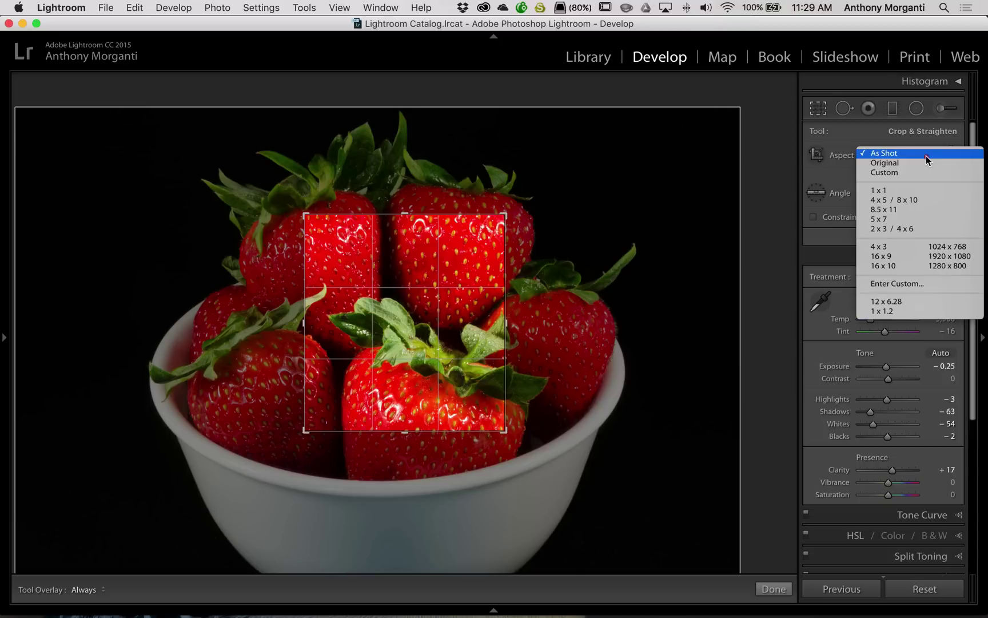
left_click(899, 164)
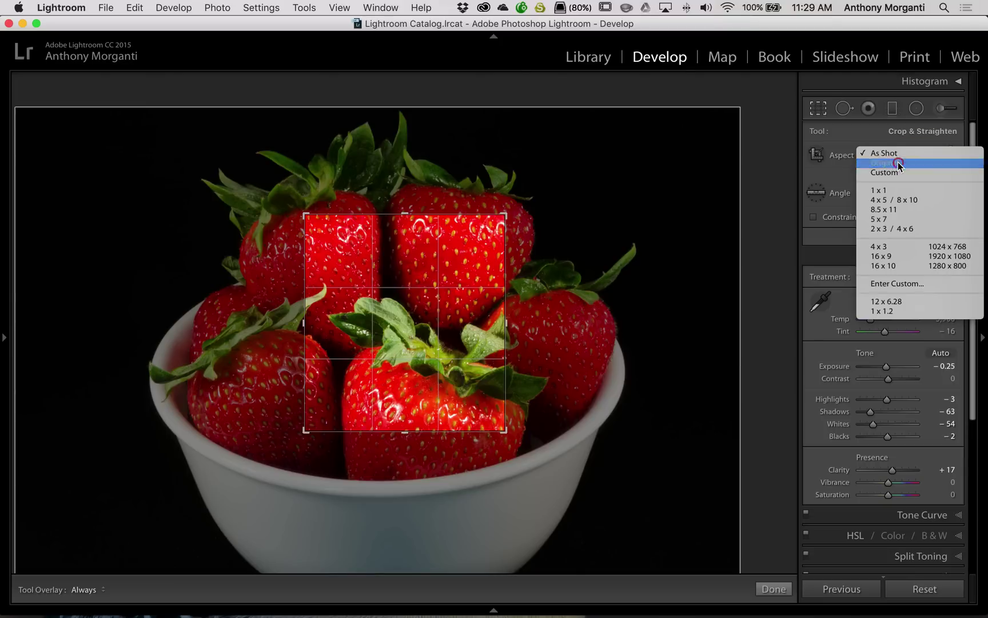
left_click(818, 109)
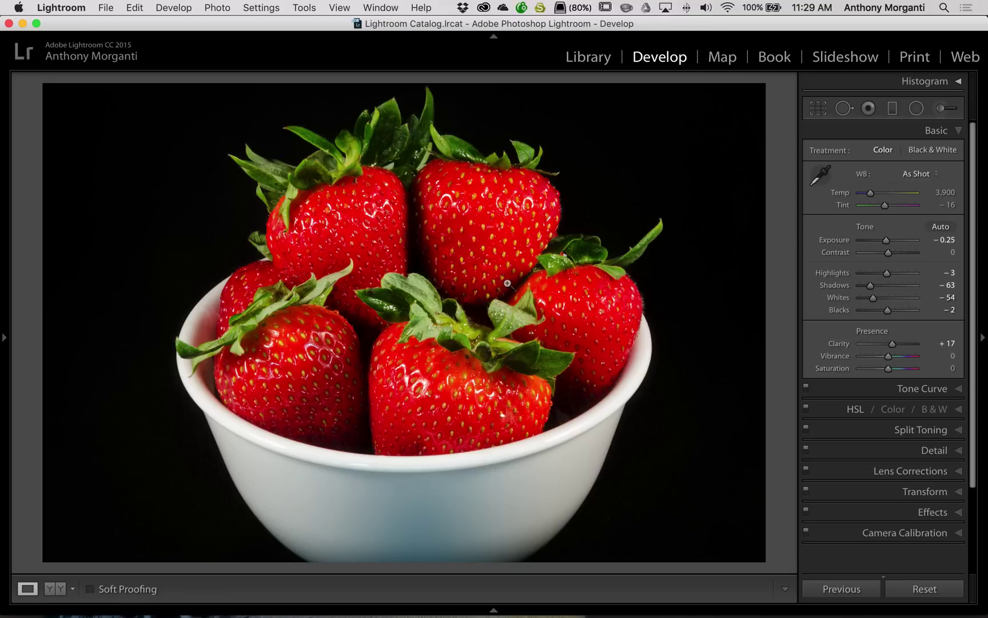
key("Right")
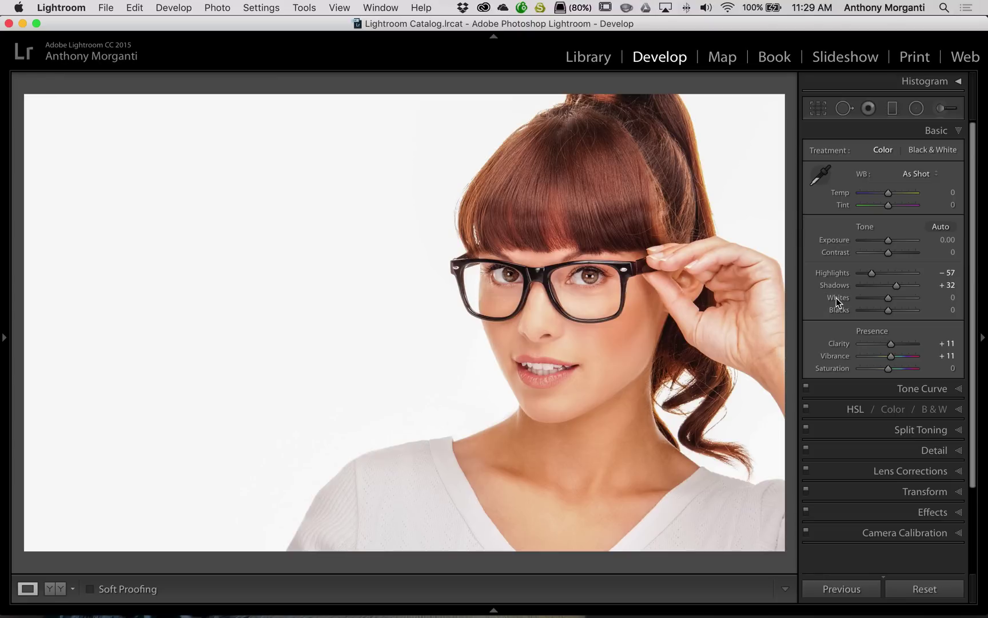
Step: Auto-set the glasses portrait's Whites to +26 and Blacks to -34, then begin cropping
key("shift")
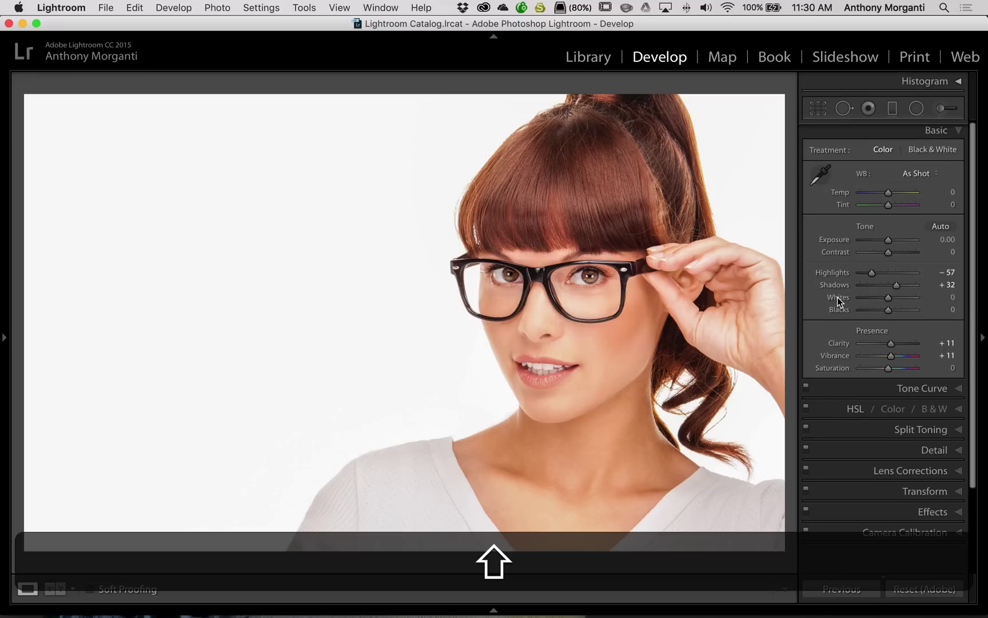
double_click(838, 300, "shift")
double_click(840, 311, "shift")
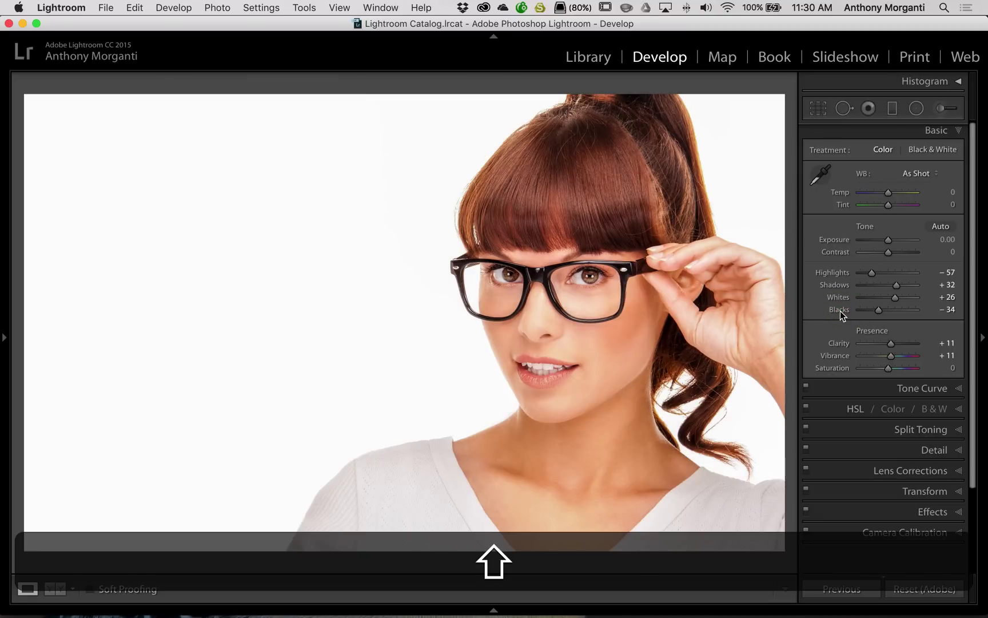
left_click(818, 110)
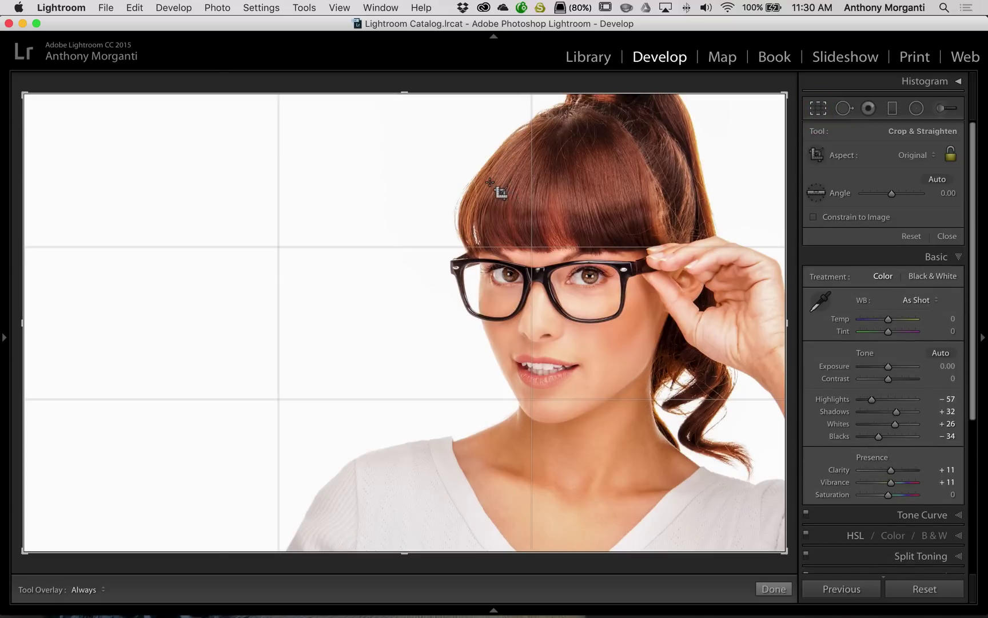
Step: Crop the portrait tightly to the eyes and glasses, then auto-set Whites +33 and Blacks -7
left_click_drag(491, 181, 645, 363)
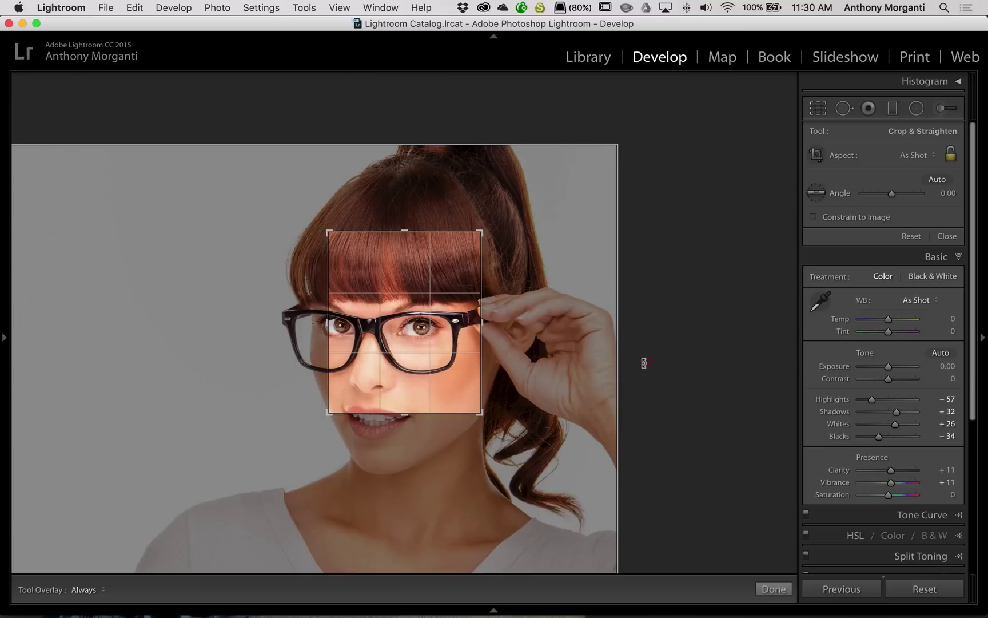
left_click(818, 108)
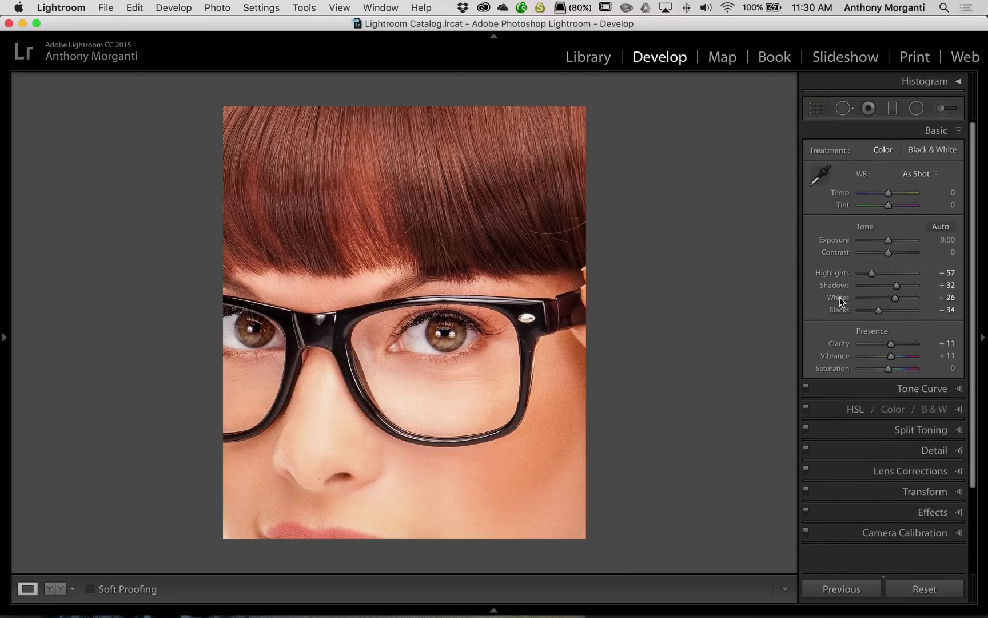
key("shift")
key("shift")
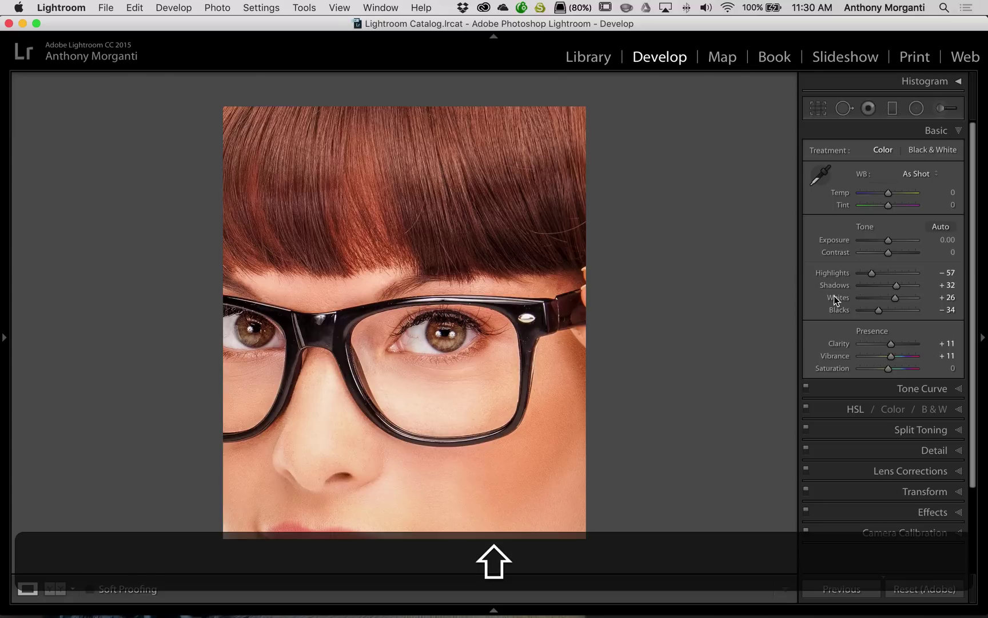
double_click(836, 299, "shift")
double_click(837, 311, "shift")
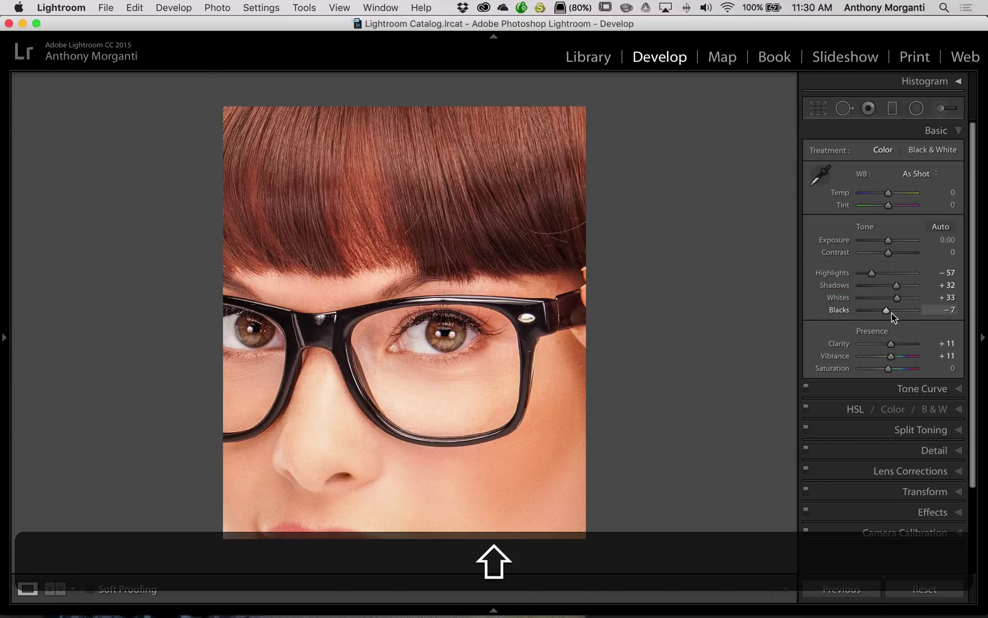
Step: Restore the glasses portrait to its full Original frame and advance to the white-shirt portrait
left_click(817, 109)
left_click(927, 159)
left_click(908, 163)
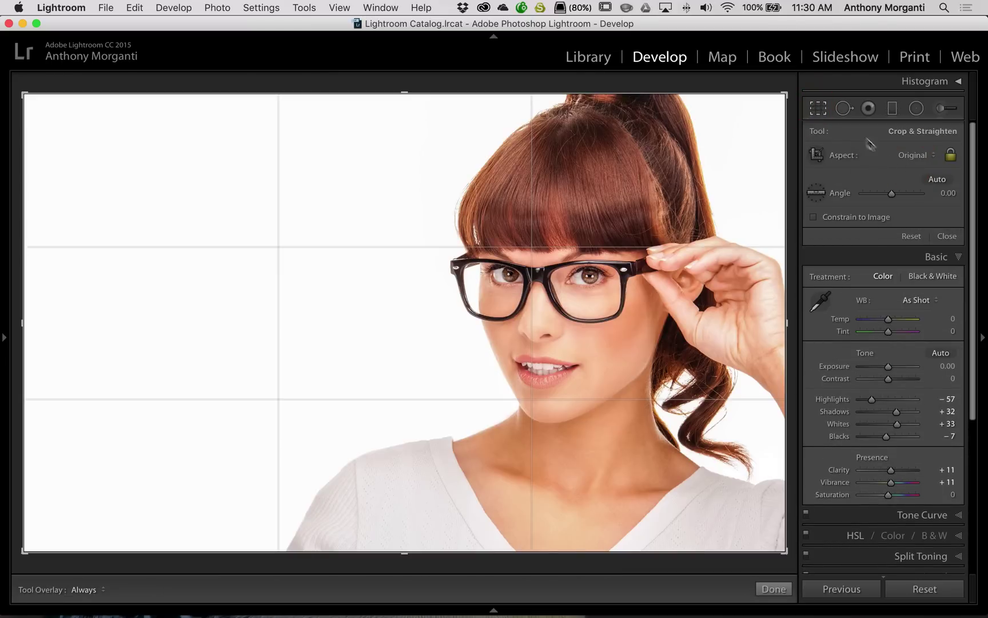
left_click(819, 109)
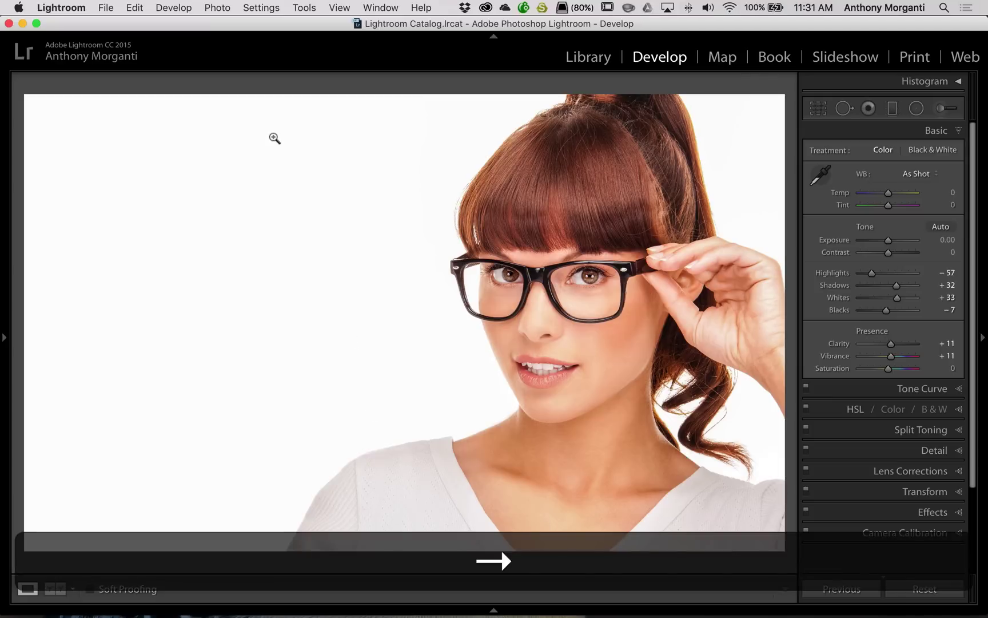
key("Right")
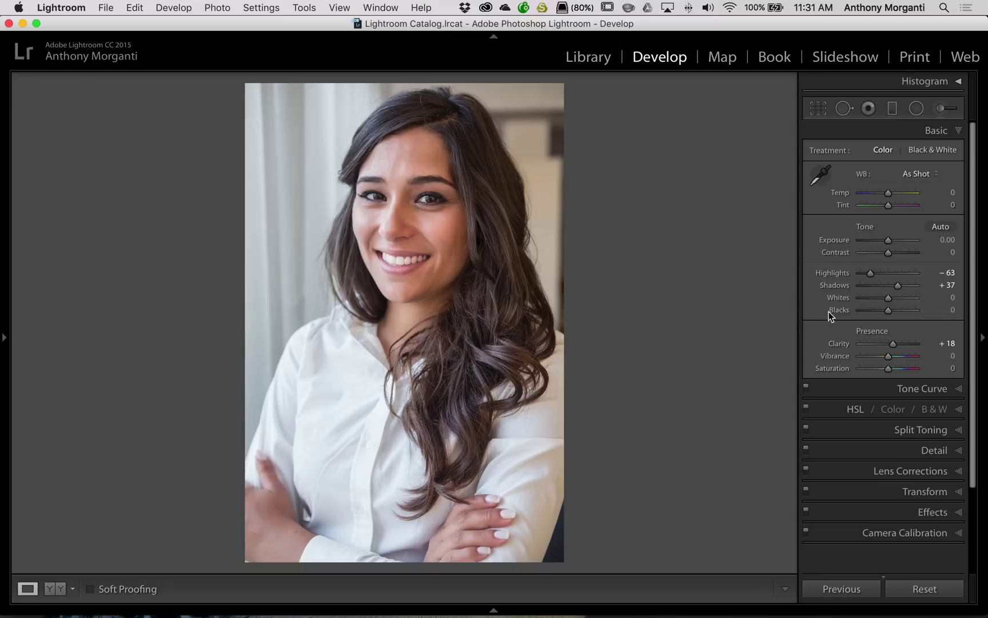
Step: Auto-set the white-shirt portrait's Whites to +26 and Blacks to -6, then begin cropping
key("shift")
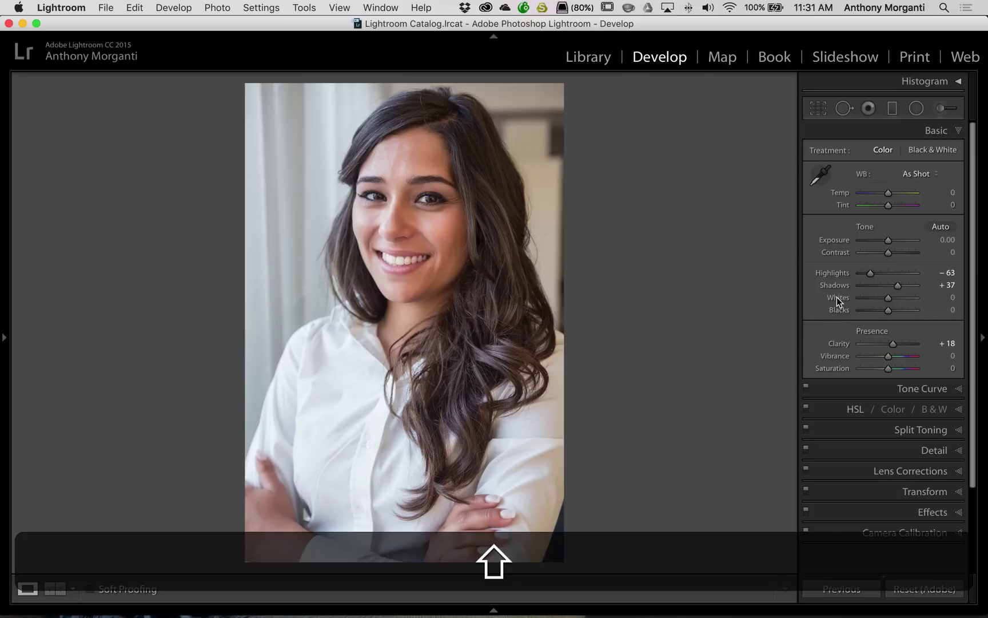
double_click(838, 302, "shift")
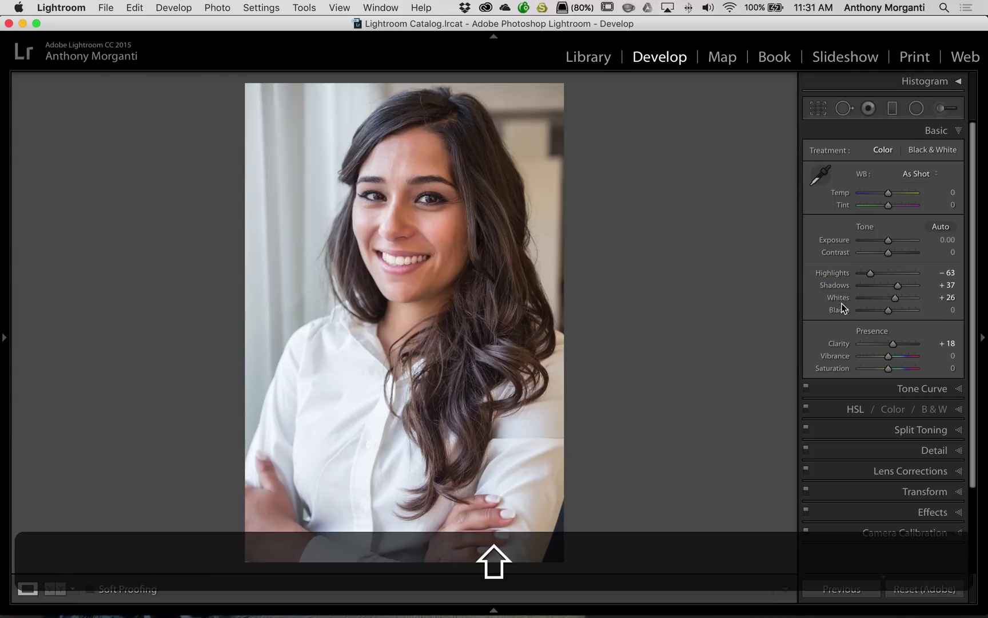
double_click(842, 310, "shift")
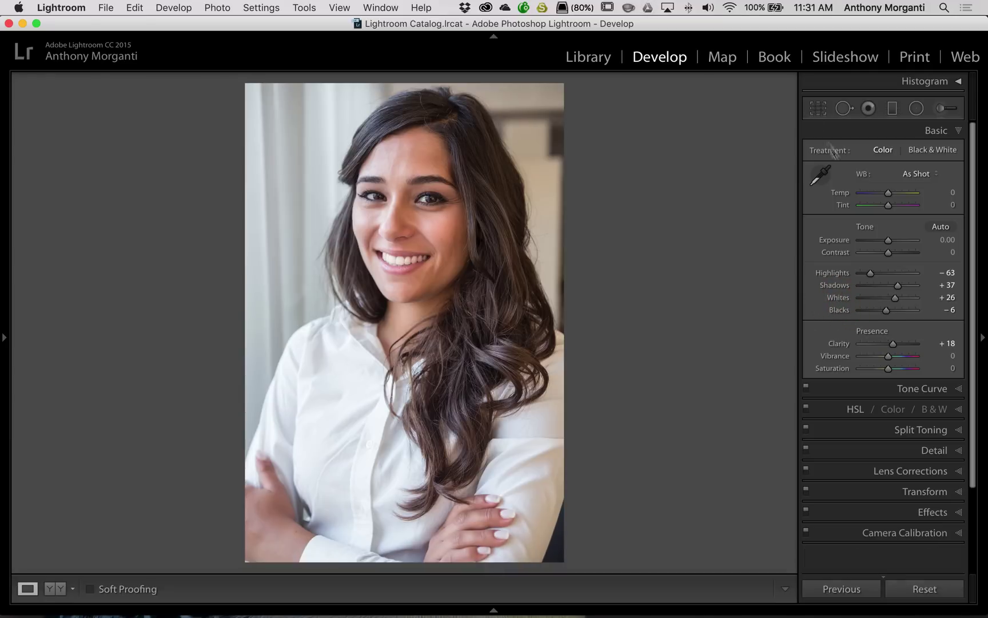
left_click(815, 110)
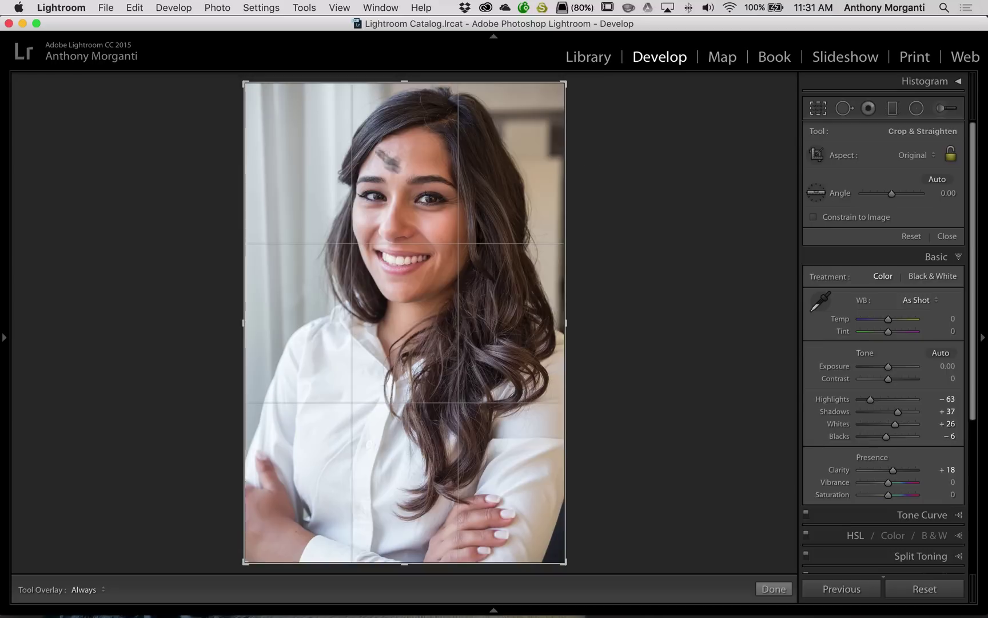
Step: Crop the white-shirt portrait to the face and re-auto-set Whites +46, Blacks -2
left_click_drag(359, 131, 479, 333)
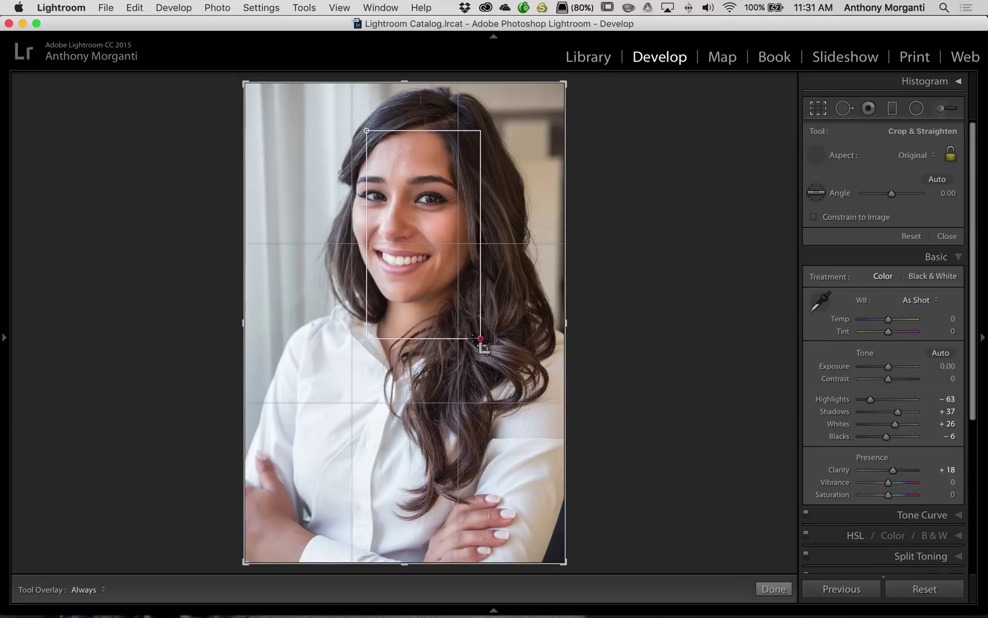
left_click(819, 108)
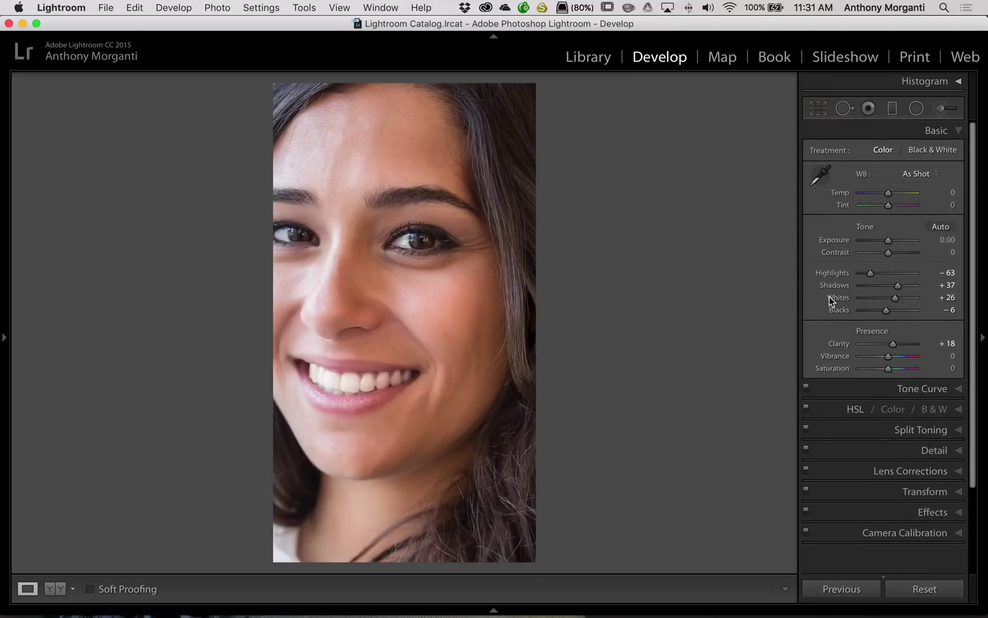
key("shift")
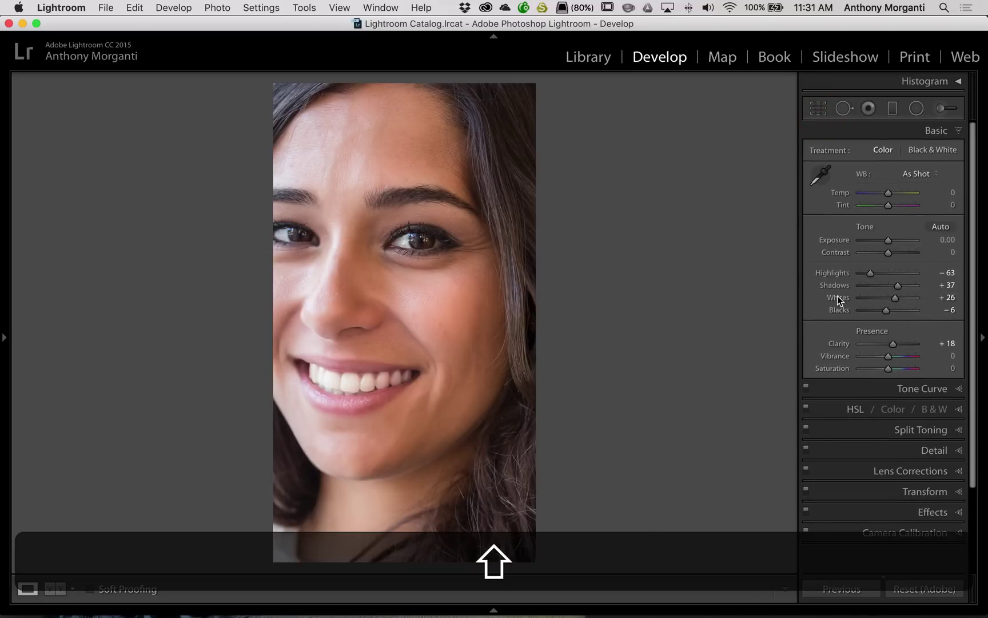
double_click(839, 298, "shift")
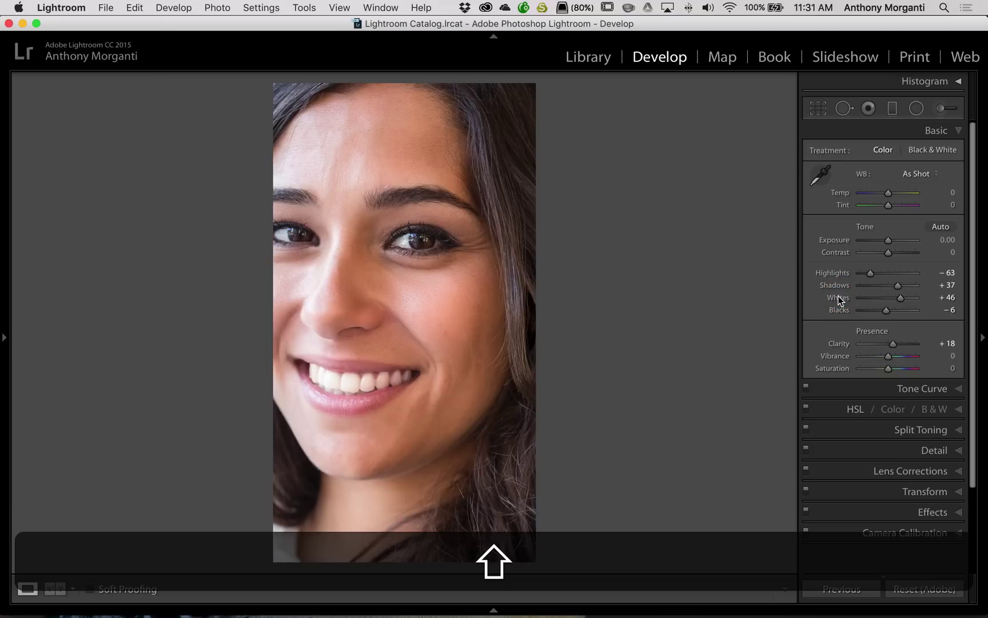
double_click(840, 311, "shift")
Step: Set the crop aspect to Original to restore the white-shirt portrait's full uncropped frame
left_click(824, 107)
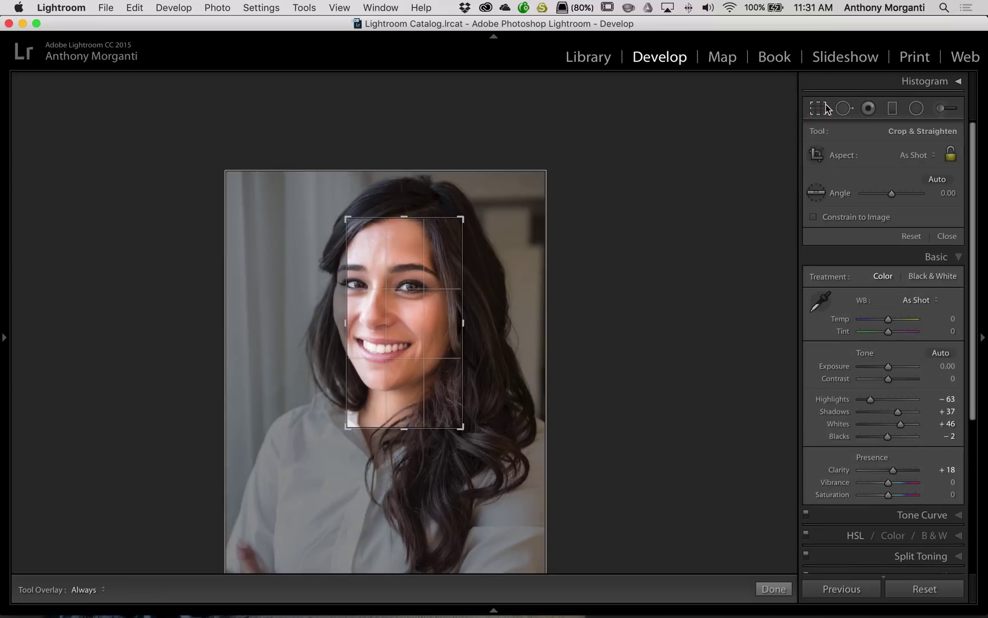
left_click(921, 156)
left_click(912, 163)
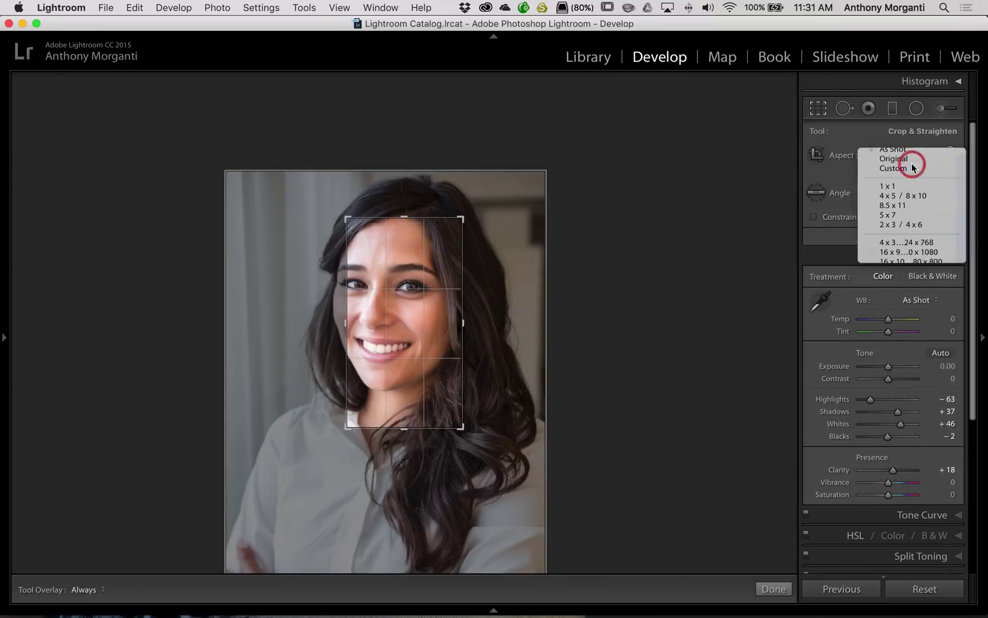
left_click(820, 110)
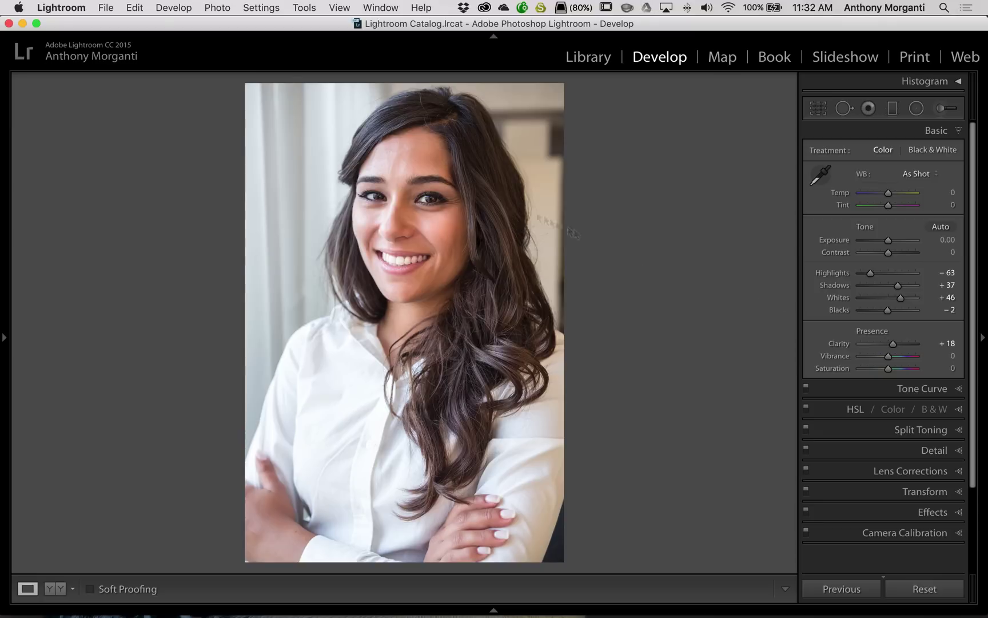
Step: Reset both the Whites and Blacks sliders back to 0
double_click(838, 298)
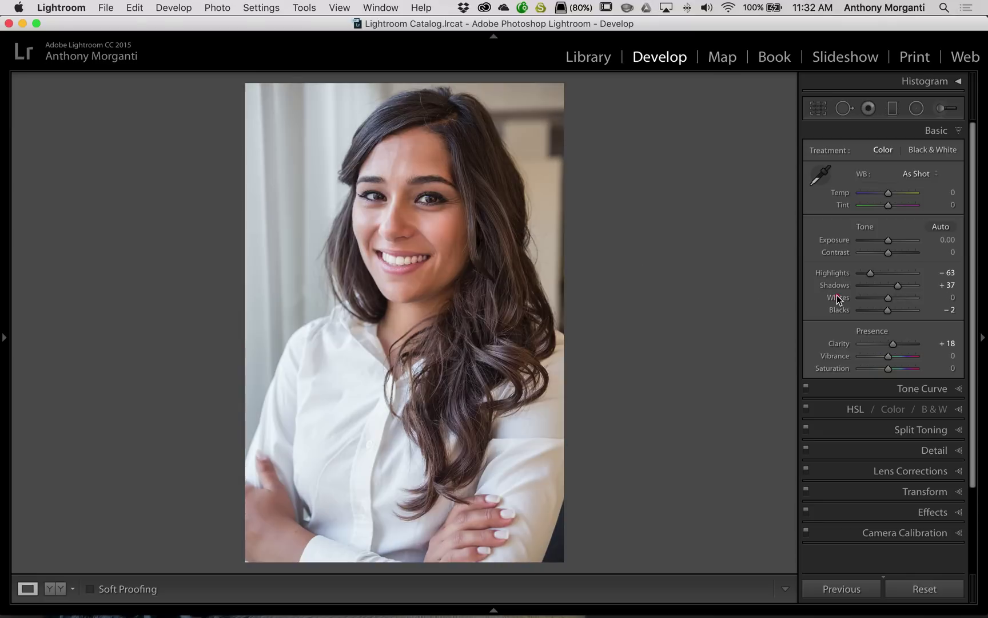
double_click(839, 310)
key("shift")
key("Down")
key("Down")
key("Down")
key("Down")
key("Down")
key("Down")
double_click(845, 300)
left_click(838, 315)
double_click(845, 311)
Step: Crop the long-haired portrait to a tight, tall face close-up with the aspect ratio unlocked
key("r")
left_click_drag(390, 138, 474, 194)
mouse_move(474, 383)
left_mouse_down()
mouse_move(522, 384)
mouse_move(489, 379)
left_mouse_up()
left_click(949, 156)
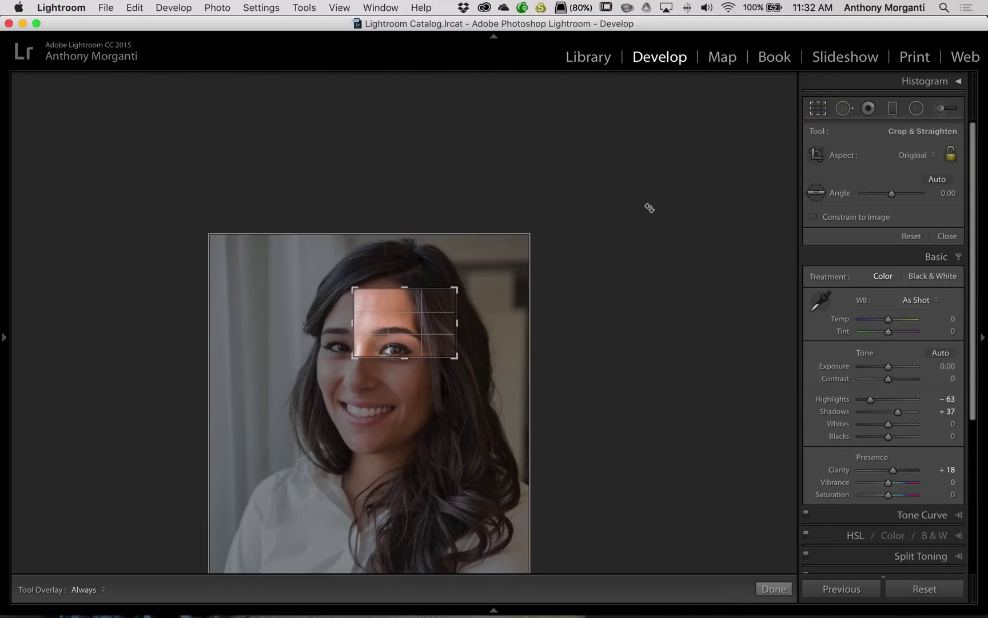
left_click_drag(405, 361, 397, 424)
left_click_drag(352, 324, 341, 322)
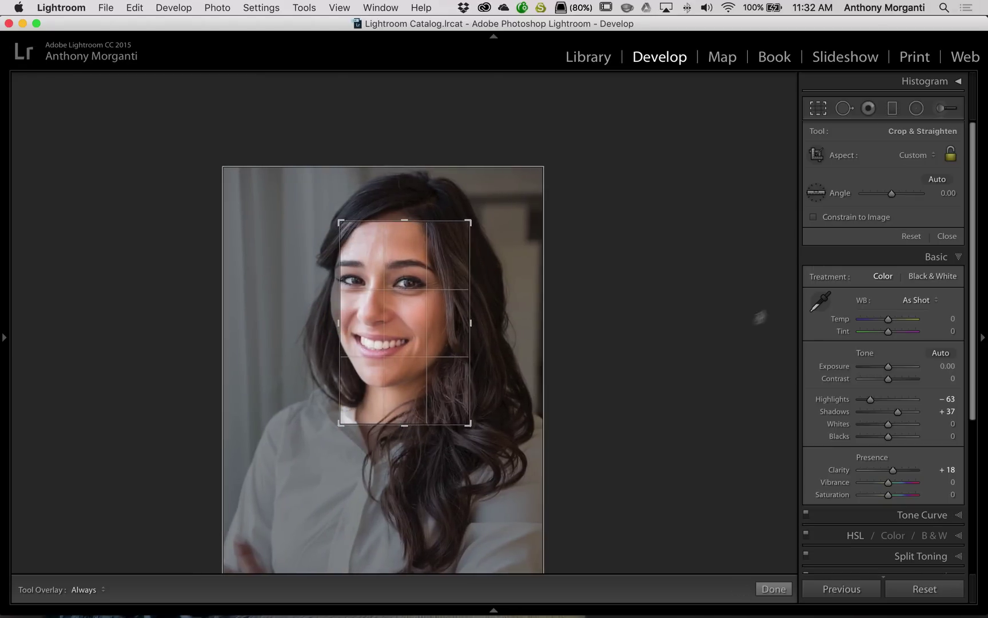
left_click(813, 101)
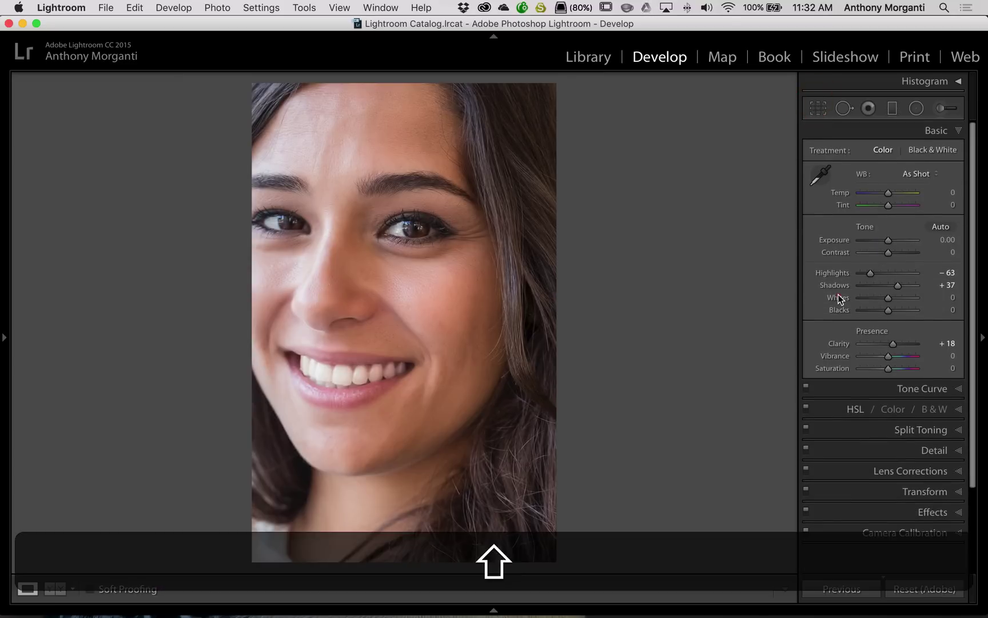
Step: Auto-set Whites to +46 and Blacks to −2 from the face crop, then restore the As Shot frame
double_click(838, 296, "shift")
double_click(839, 310, "shift")
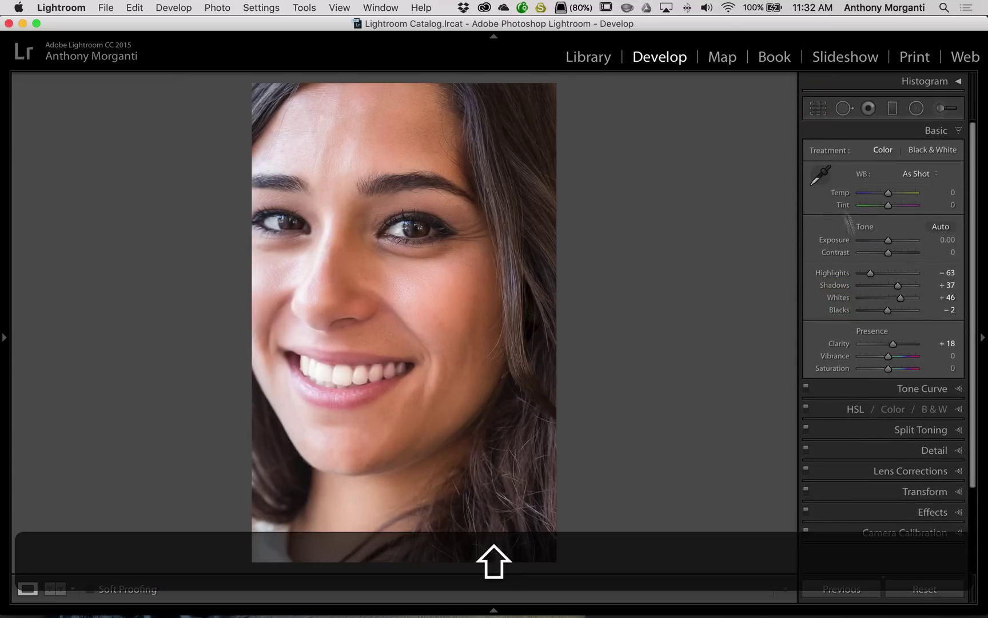
left_click(819, 109)
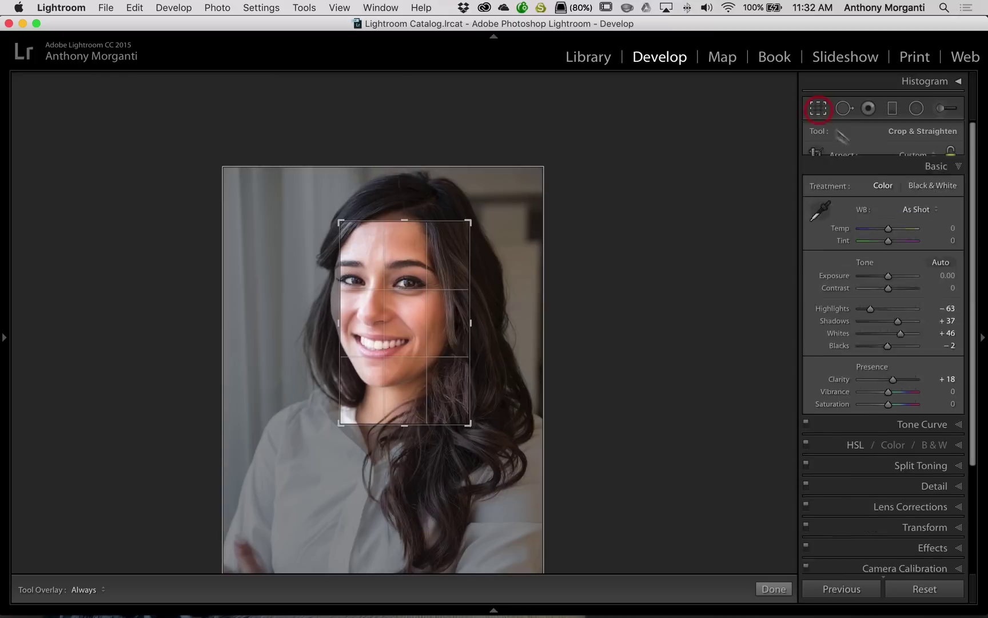
left_click(921, 155)
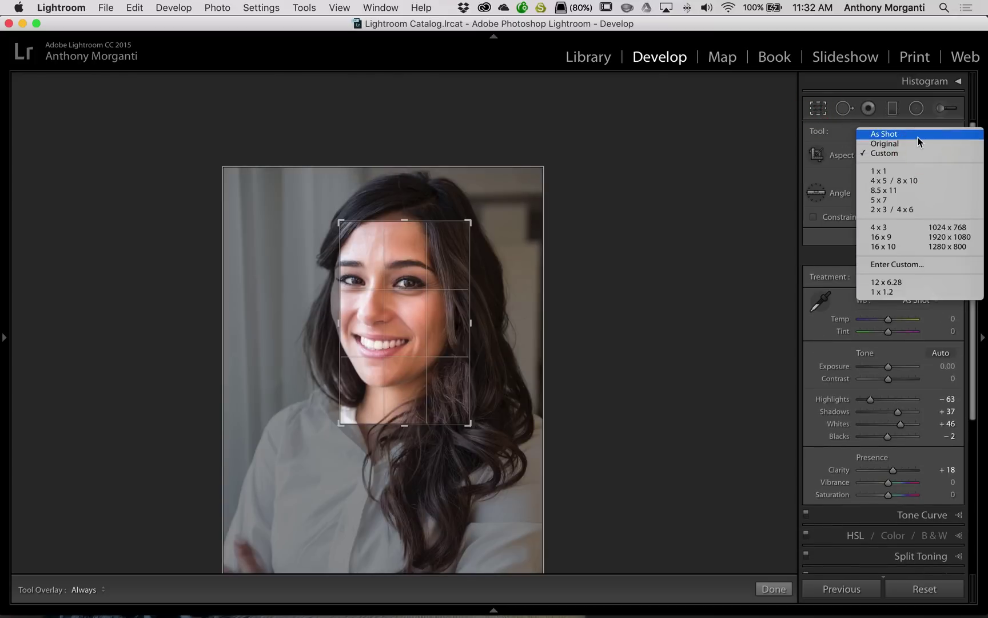
left_click(918, 136)
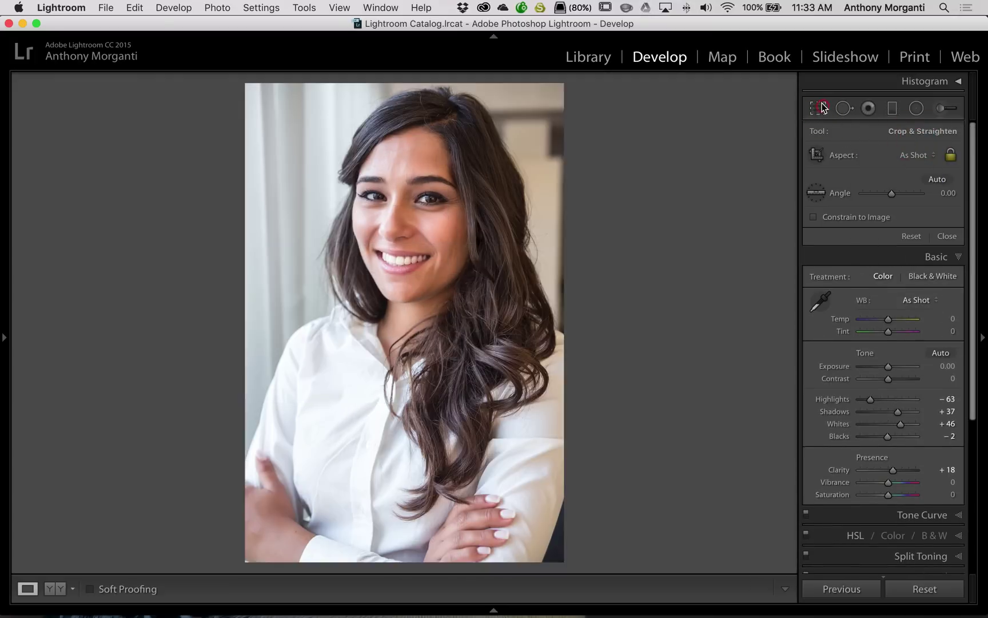
left_click(823, 107)
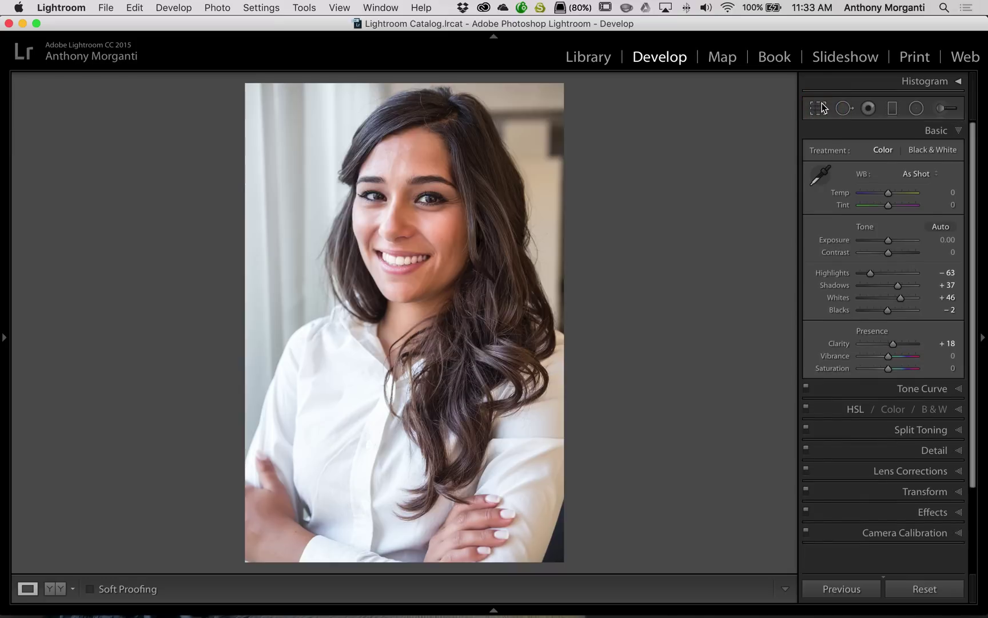